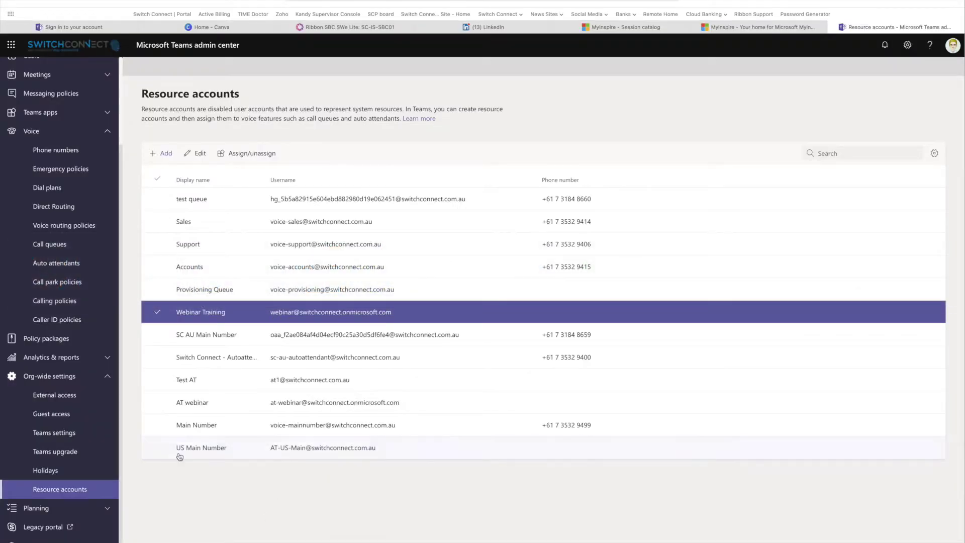
Open the Webinar Training queue from the Call queues list for editing
click(59, 252)
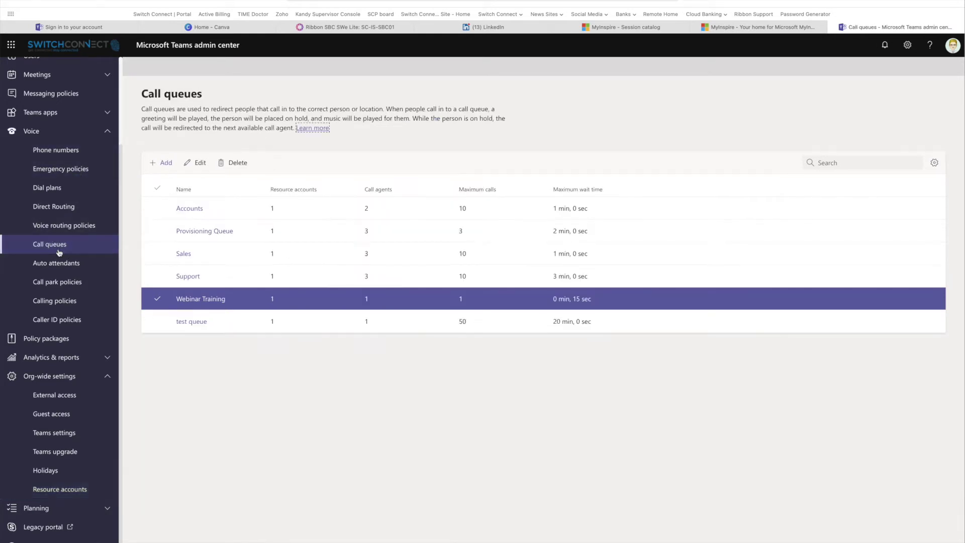
click(215, 300)
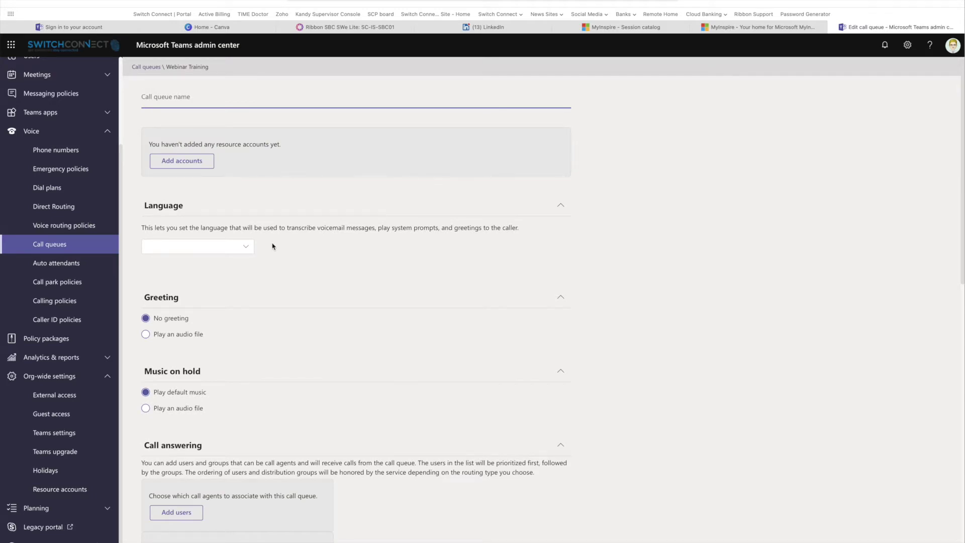
scroll(260, 310, down, 5)
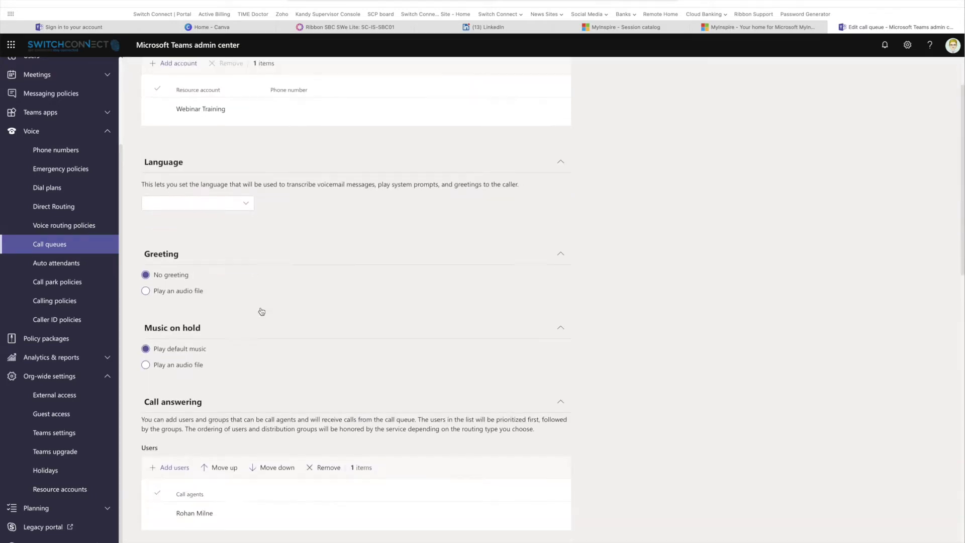
scroll(261, 310, down, 10)
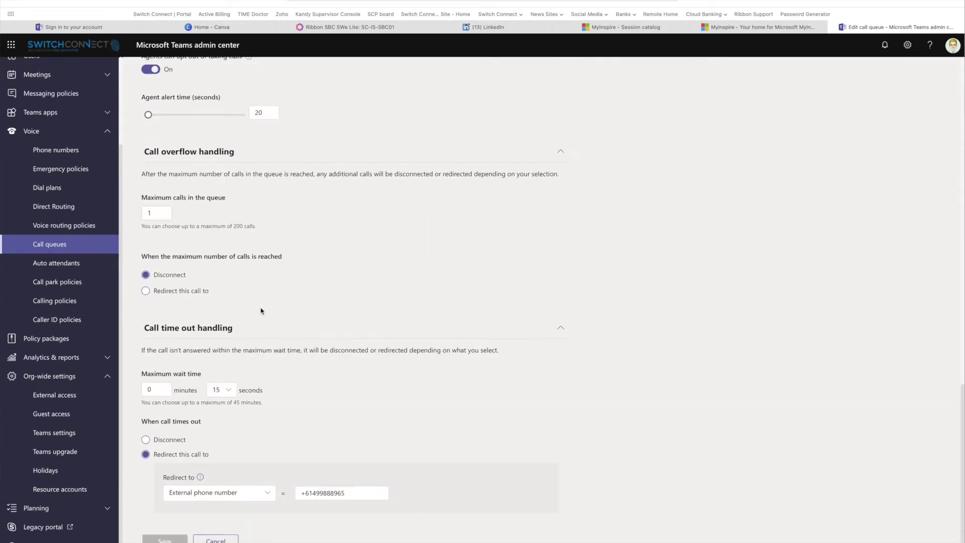
click(242, 502)
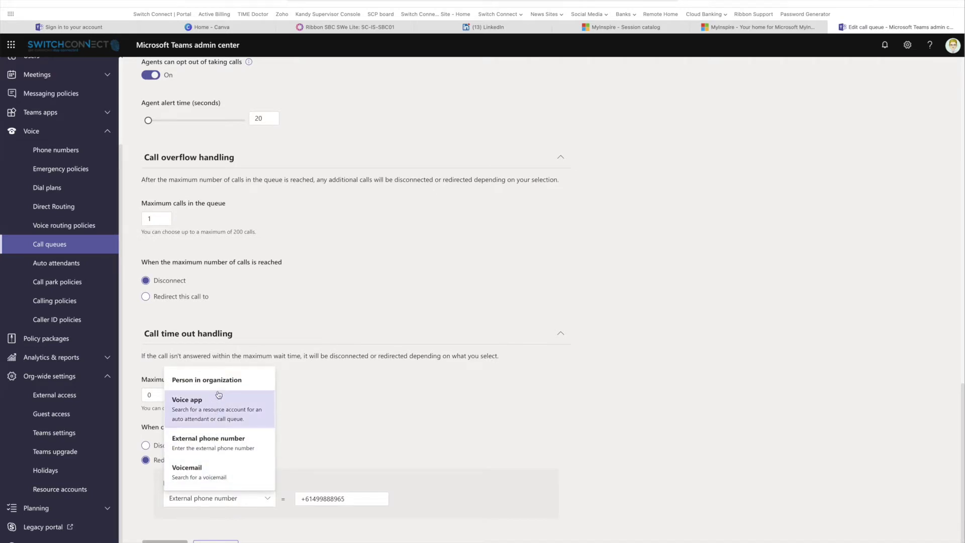
click(402, 450)
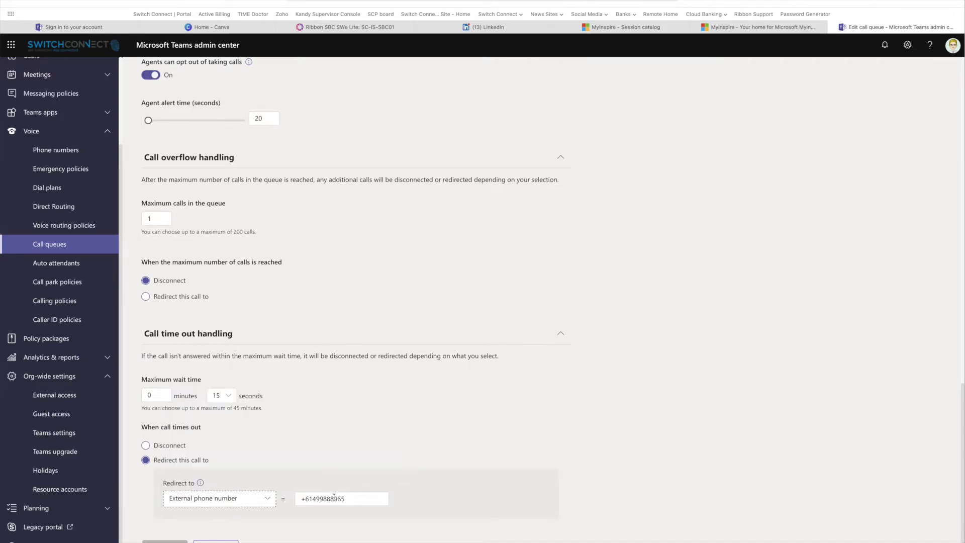
drag(305, 500, 363, 501)
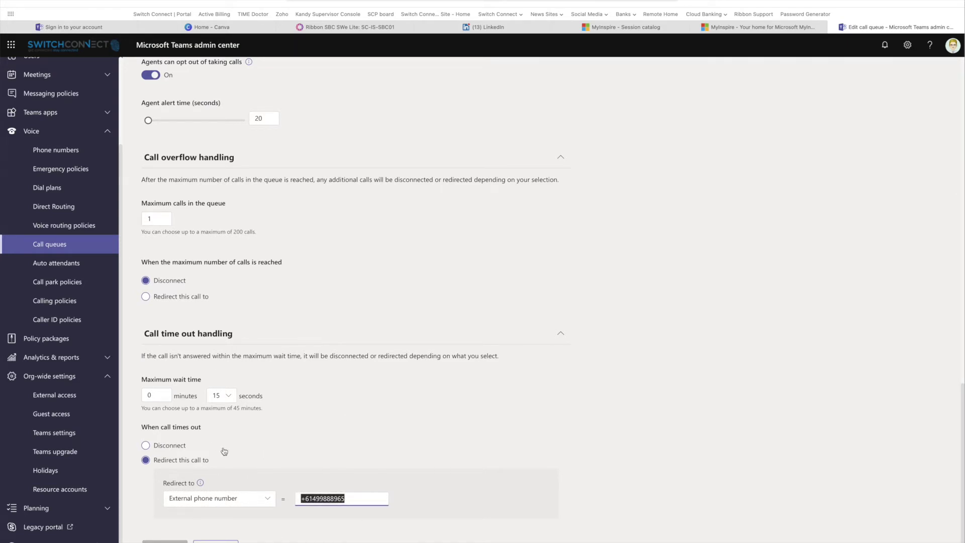
scroll(291, 452, up, 20)
click(254, 193)
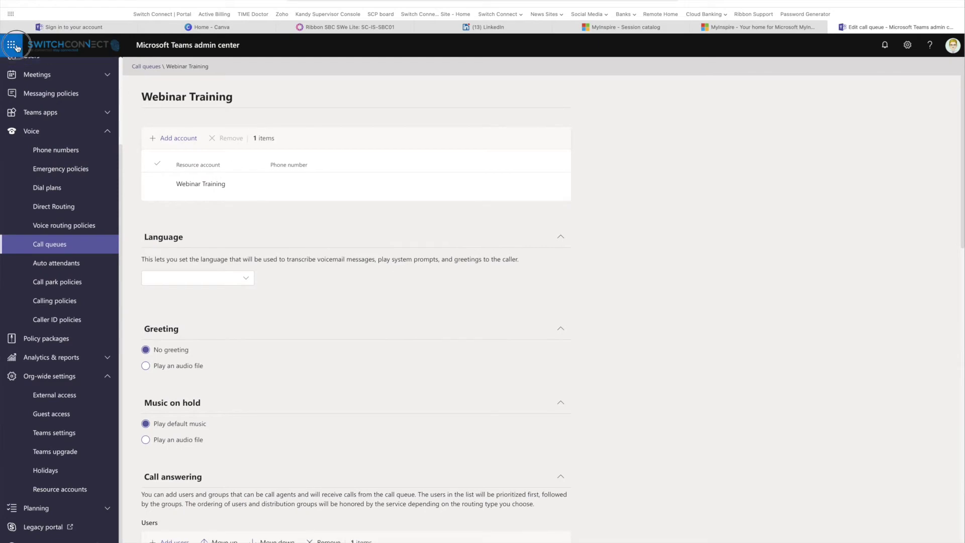
In Microsoft 365 admin center, search the active users list for 'webin'
click(103, 216)
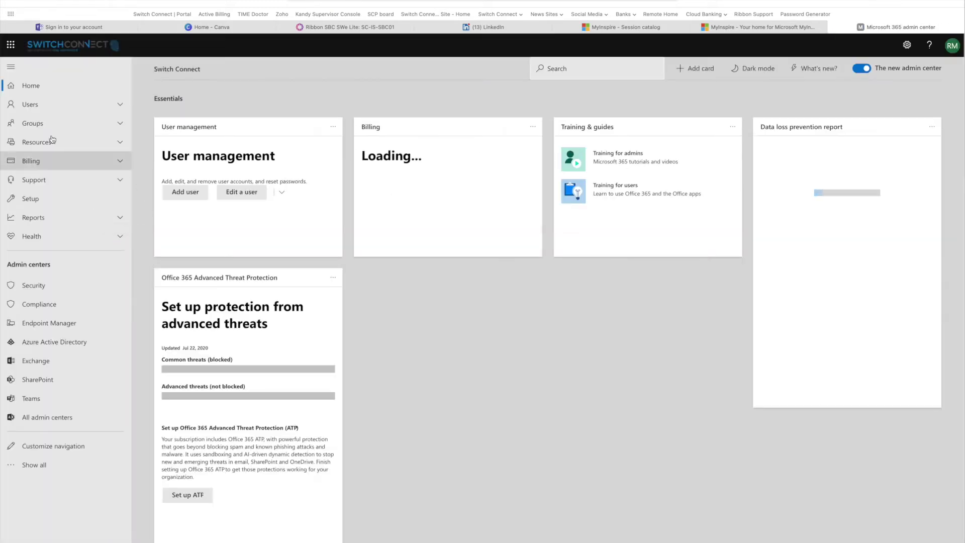
click(123, 106)
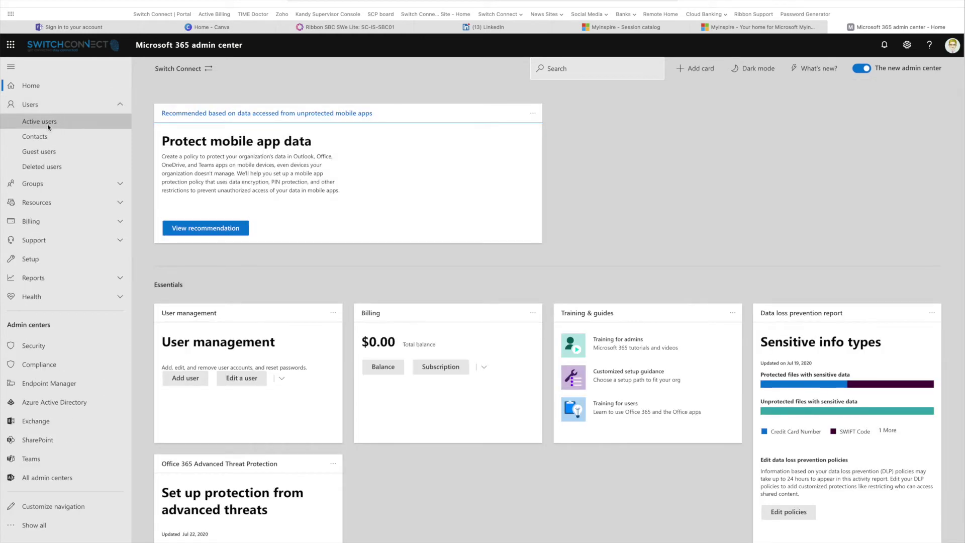
click(103, 119)
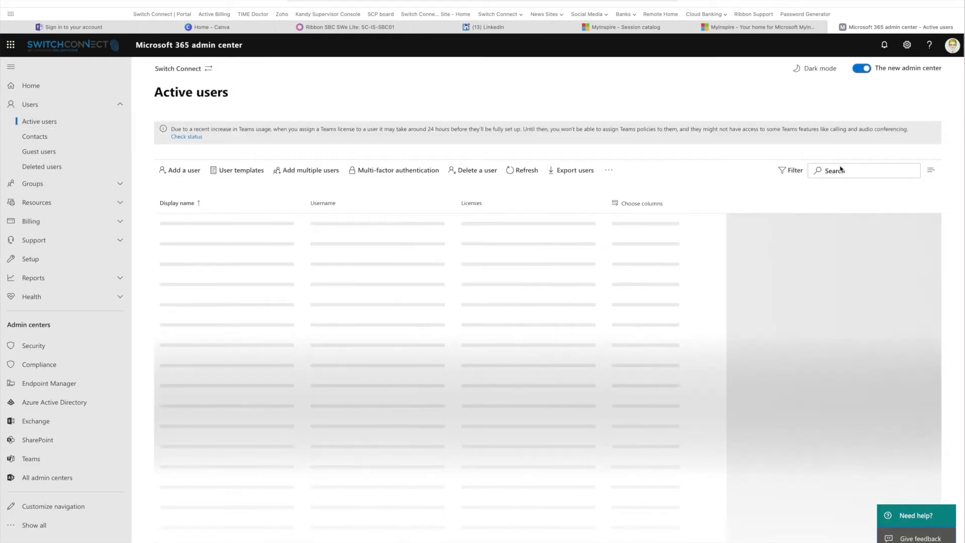
click(838, 170)
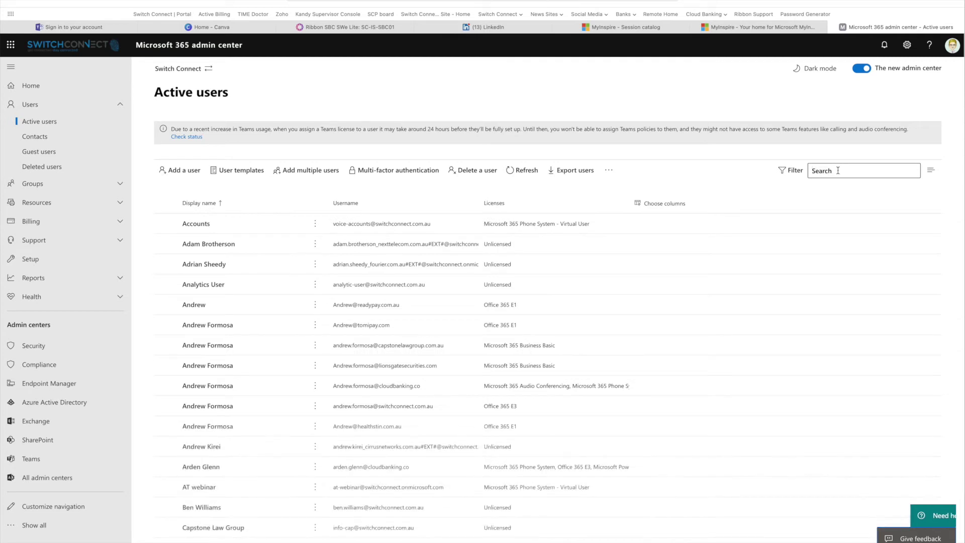
text(webin)
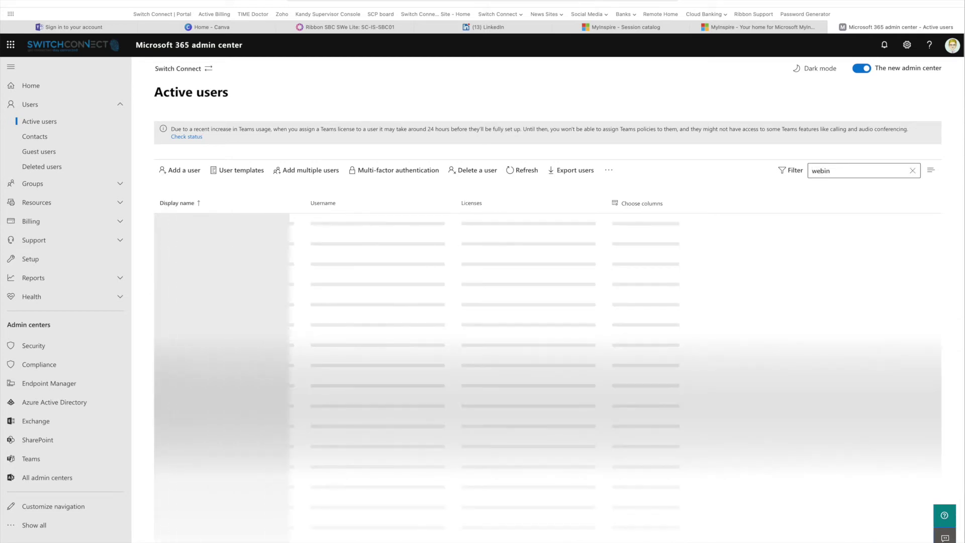
Verify Webinar Training's licences include Microsoft 365 Phone System - Virtual User
scroll(345, 421, down, 3)
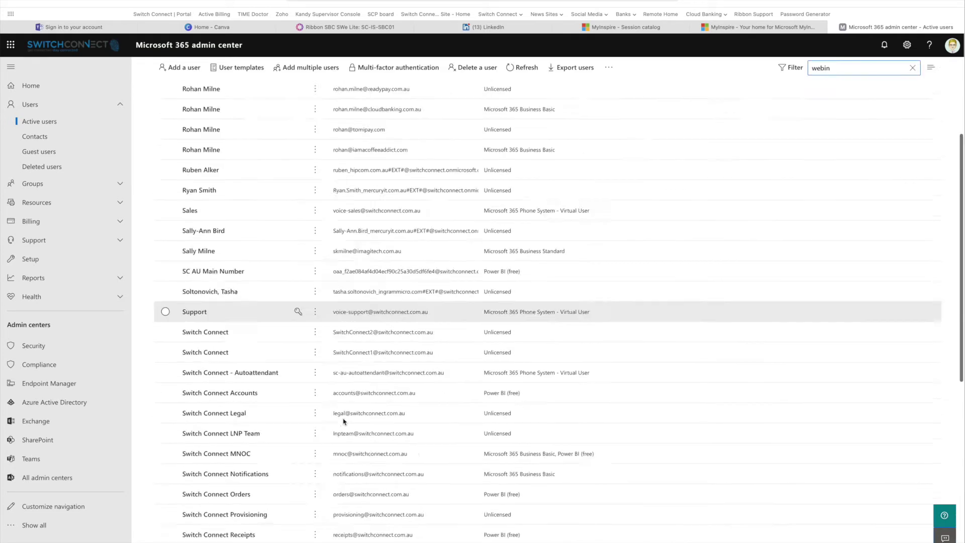
scroll(344, 421, down, 6)
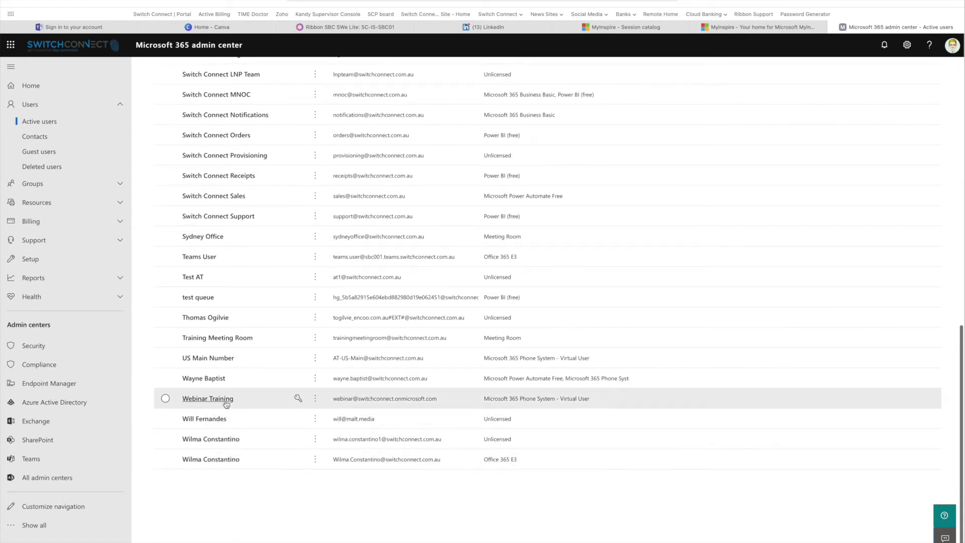
click(223, 402)
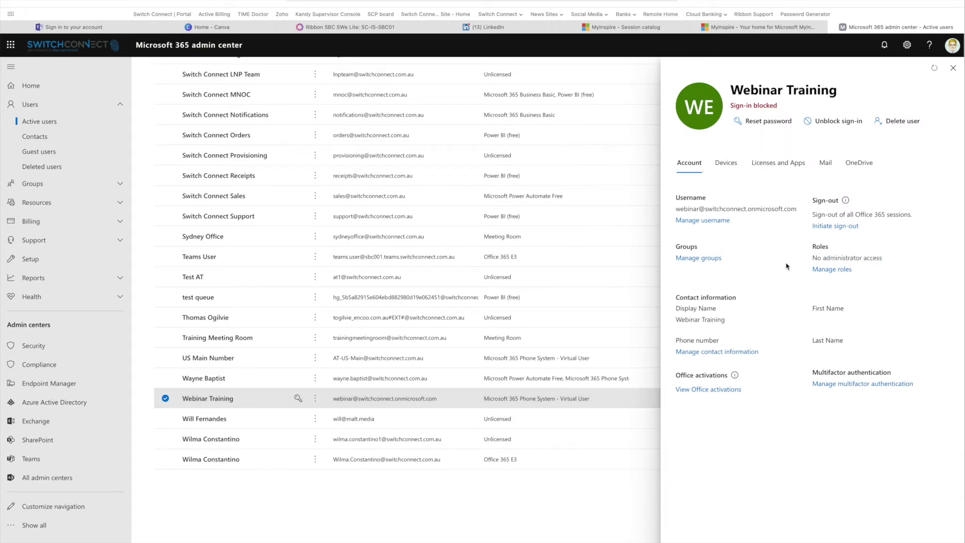
click(759, 161)
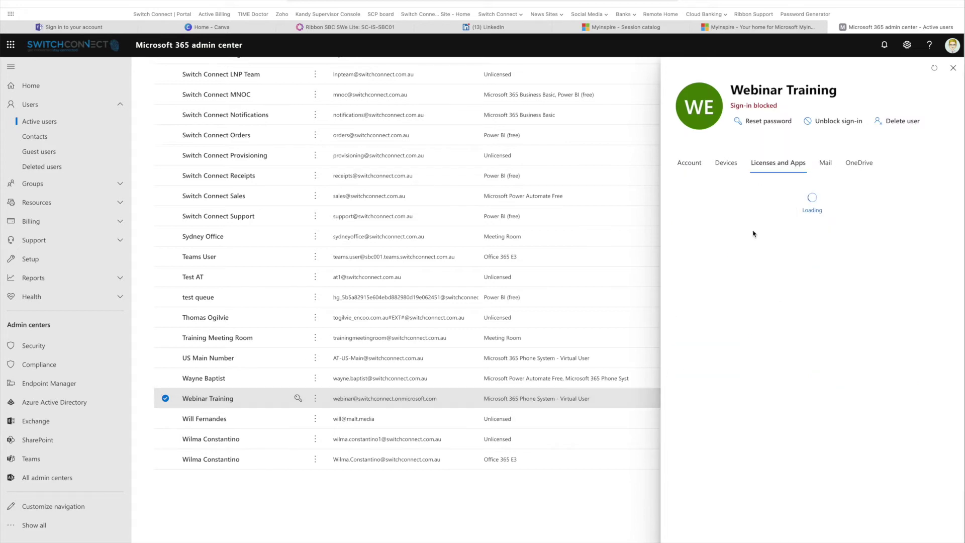
scroll(706, 396, down, 3)
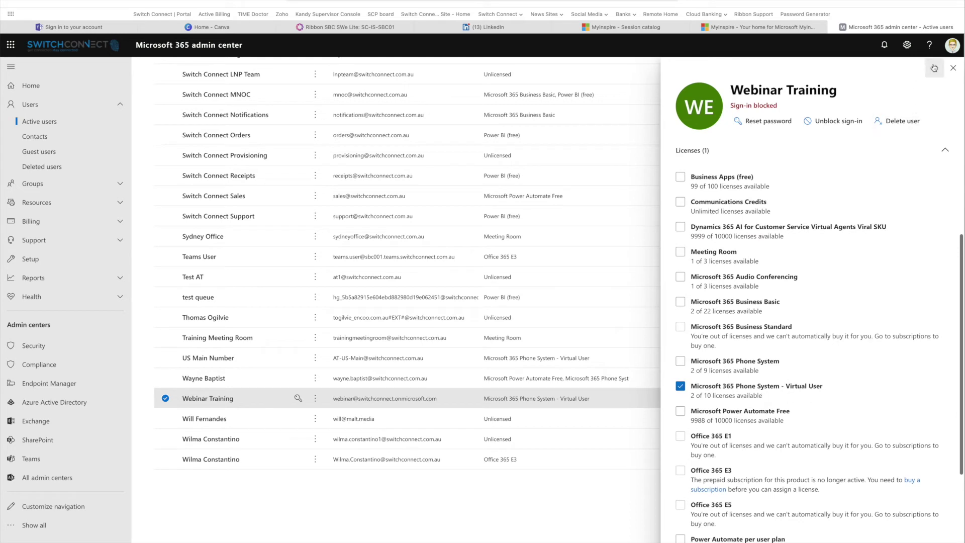
click(953, 67)
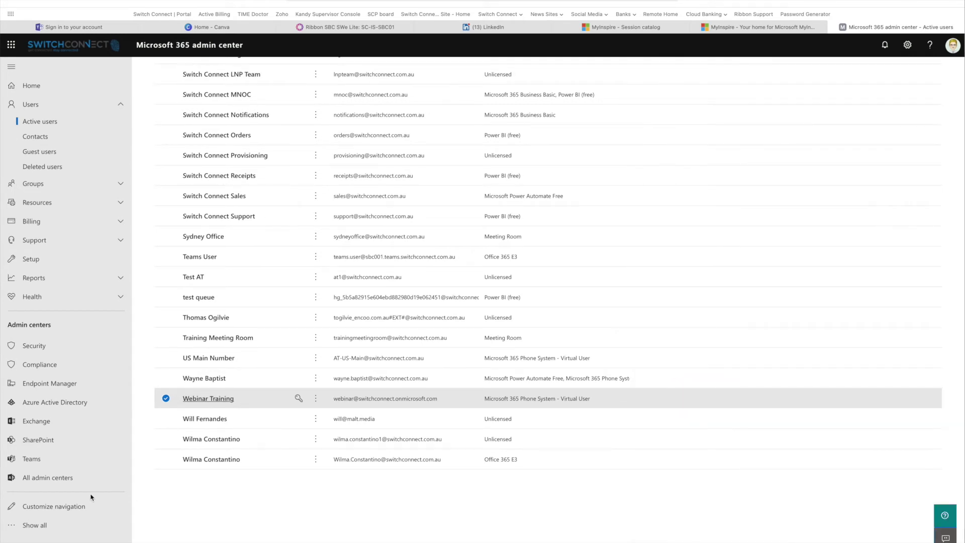
click(37, 462)
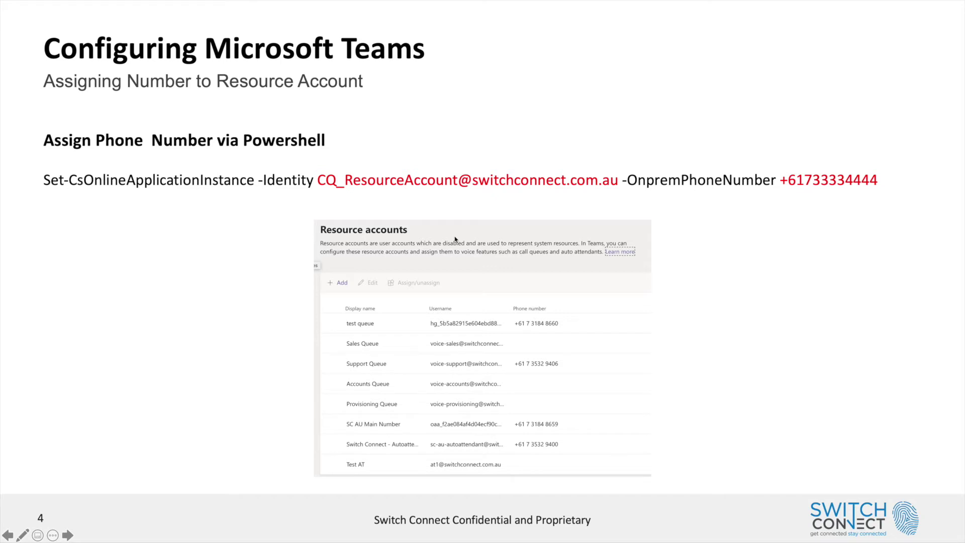
Go to the dialplan assignment slide, then bring up webinar.ps1 in PowerShell ISE
key(Right)
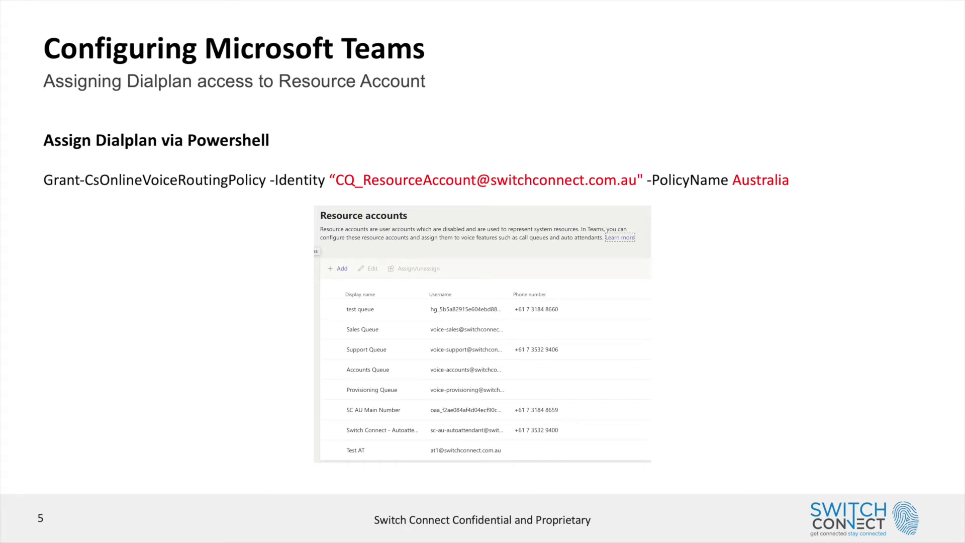
key(Left)
key(super+Tab)
key(super+Tab)
key(super+Tab)
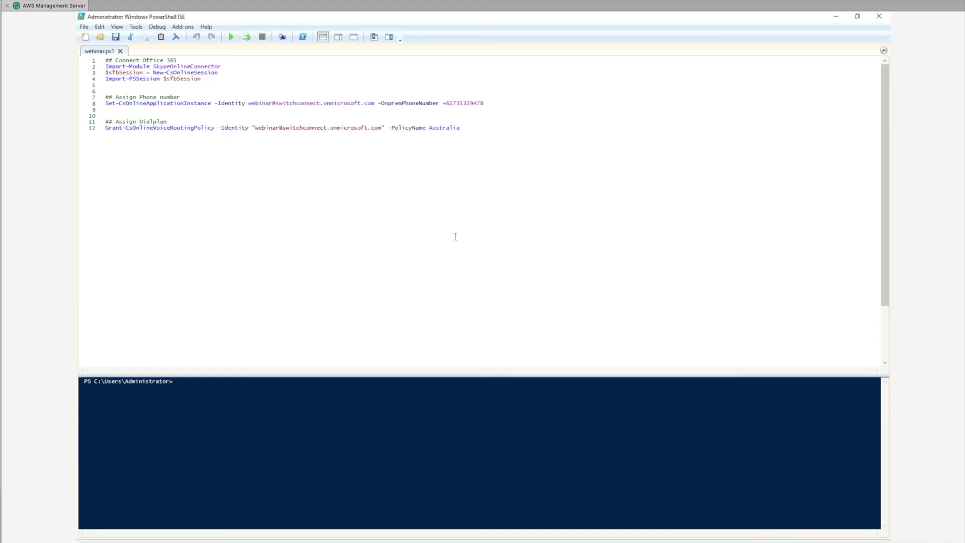
Run the Connect Office 365 lines 1-4 and sign in with the work account's credentials
drag(210, 79, 82, 60)
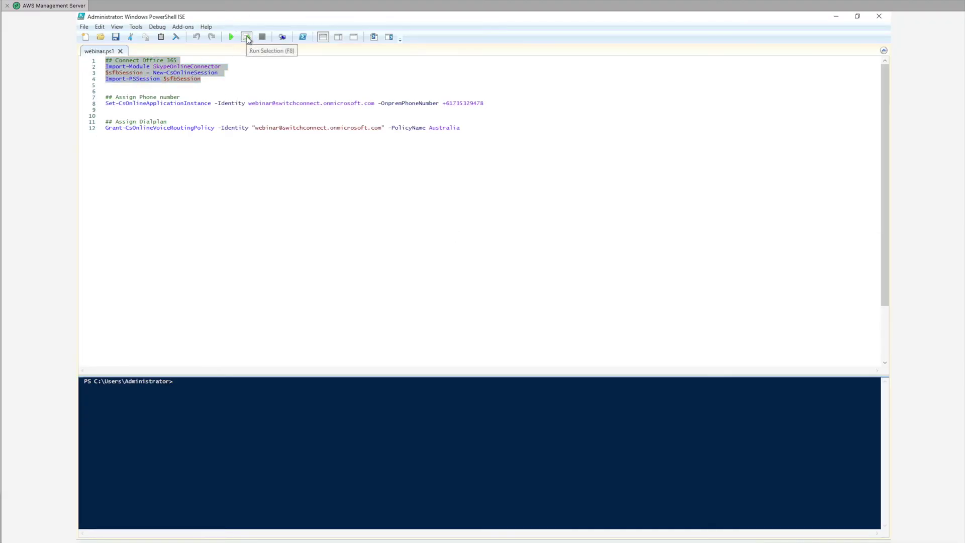
click(247, 38)
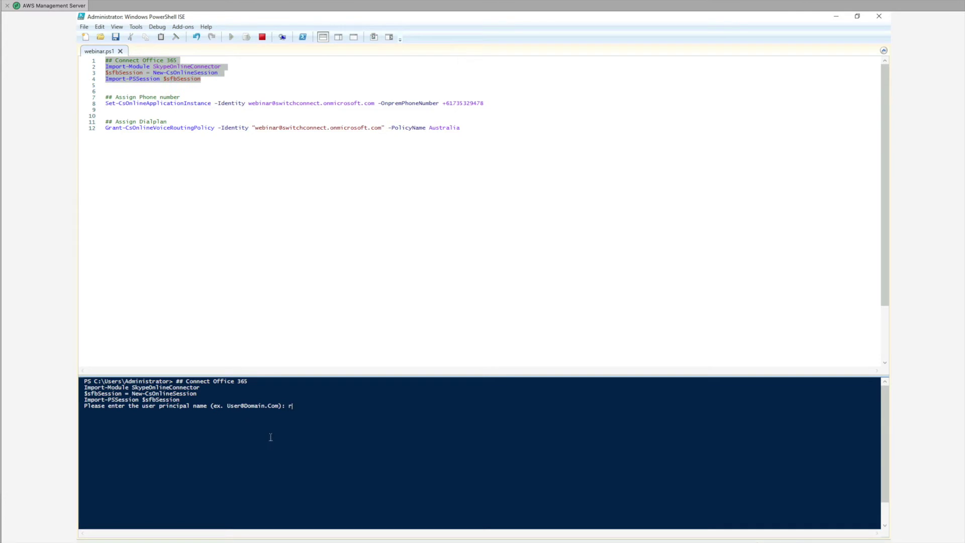
key(Return)
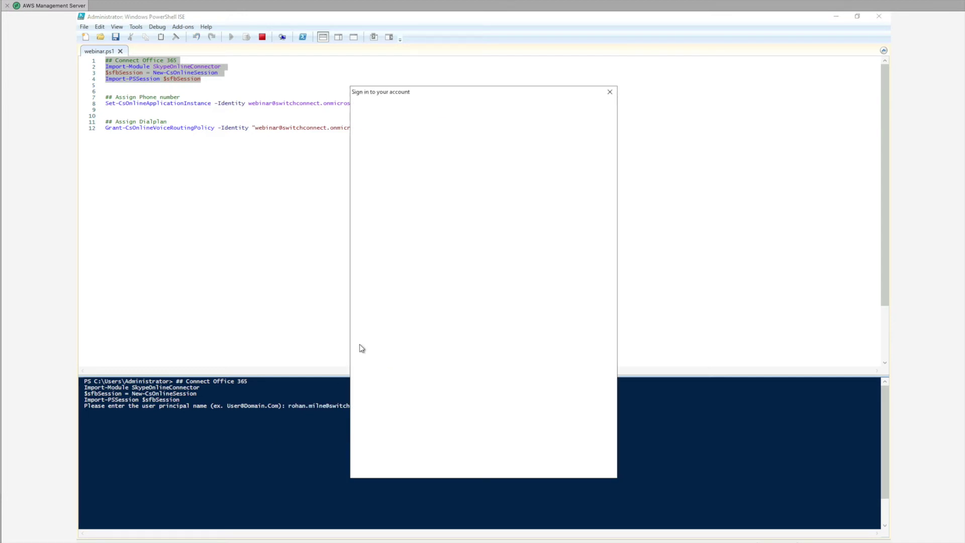
click(445, 173)
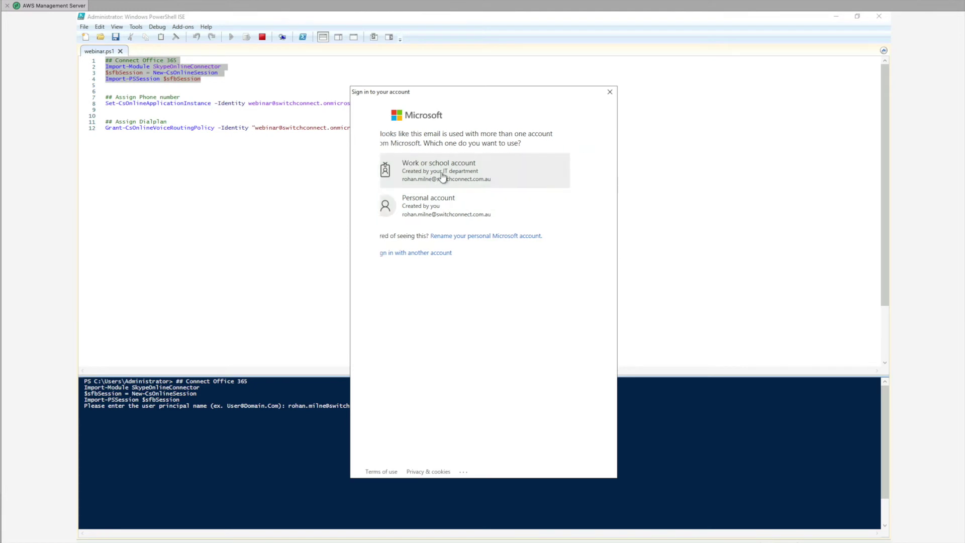
text(•••••••)
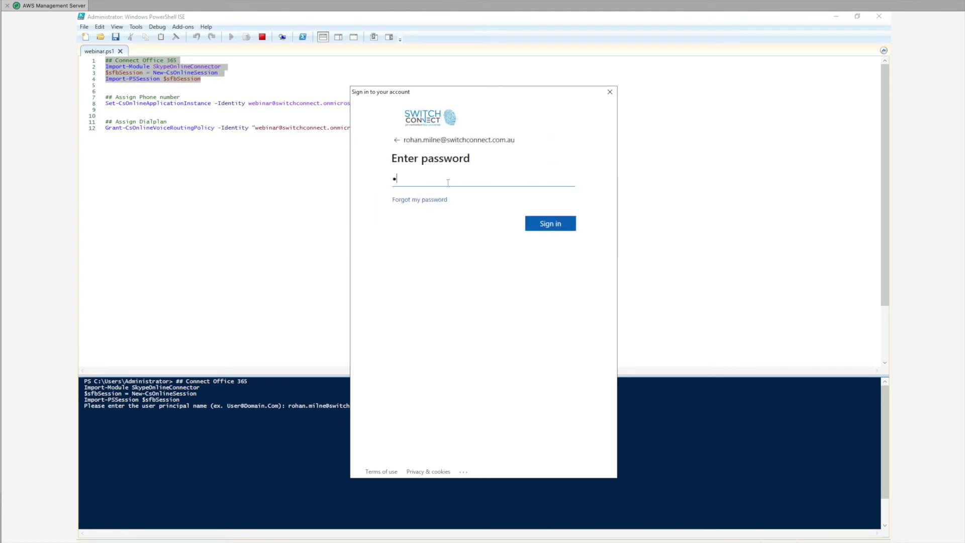
text(•••)
key(Return)
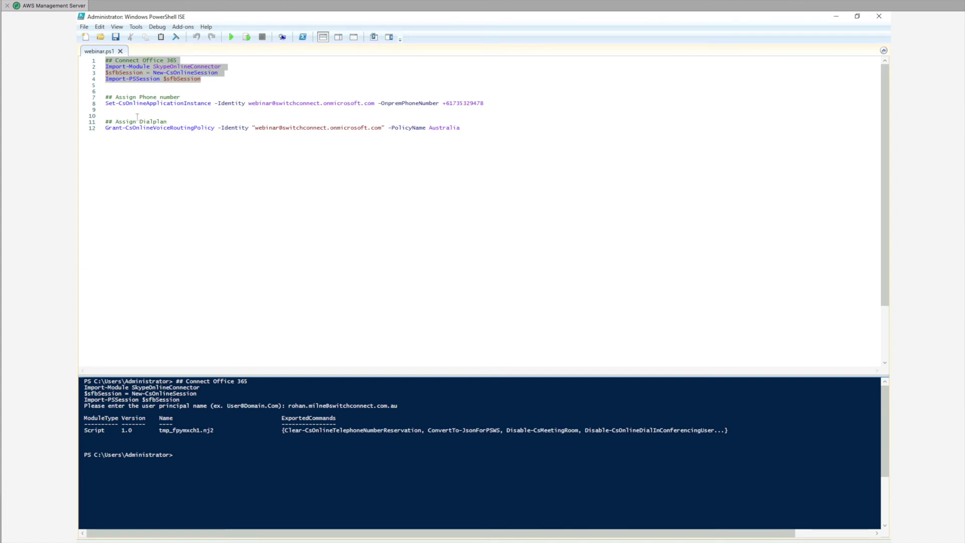
click(391, 116)
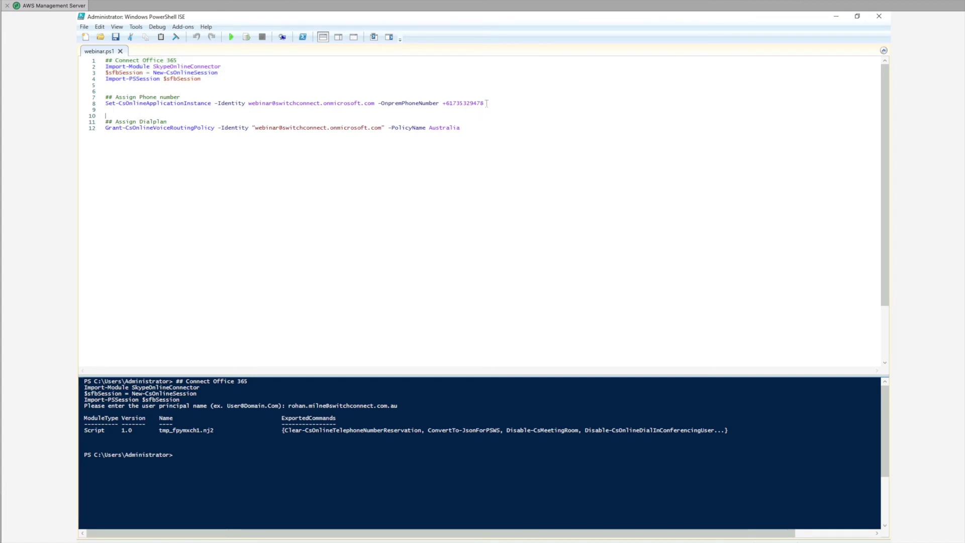
drag(487, 103, 102, 102)
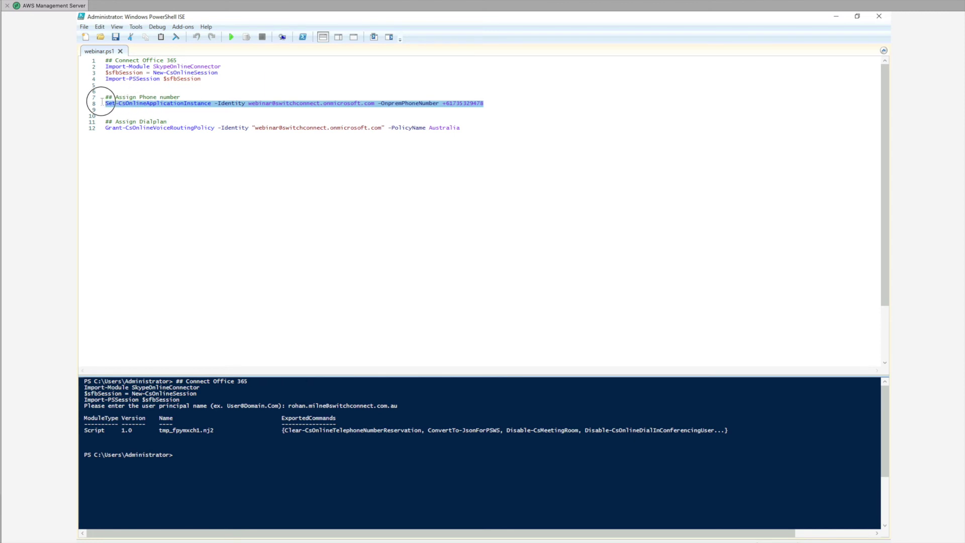
click(246, 37)
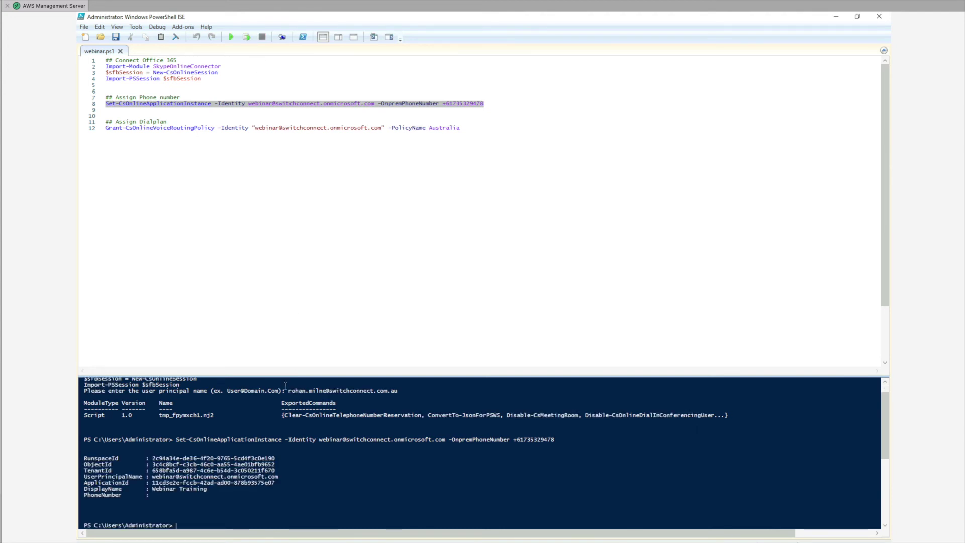
drag(467, 128, 90, 133)
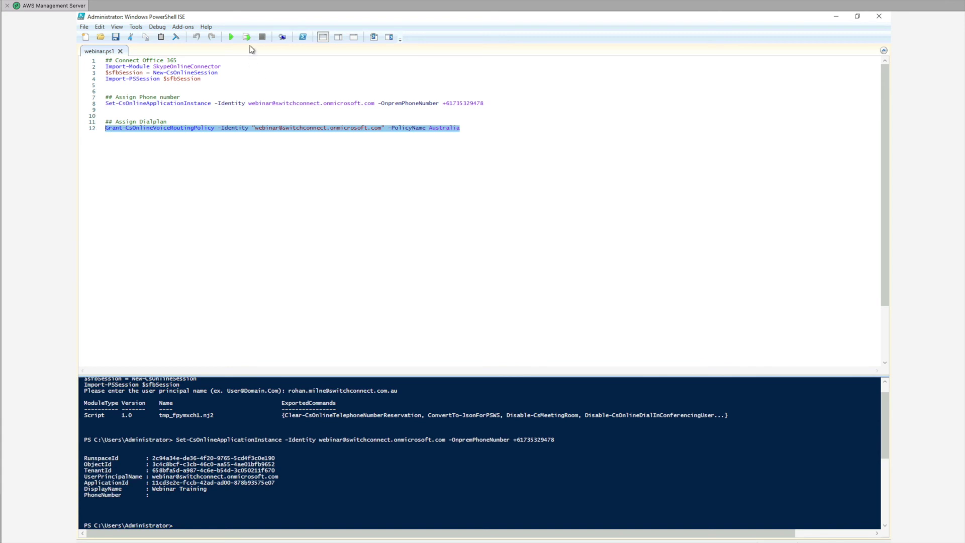
click(246, 38)
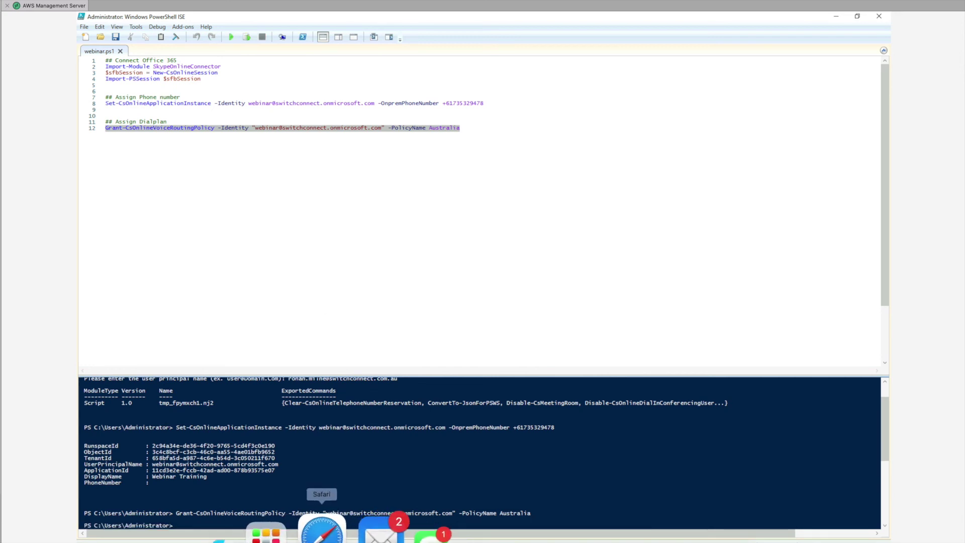
click(319, 526)
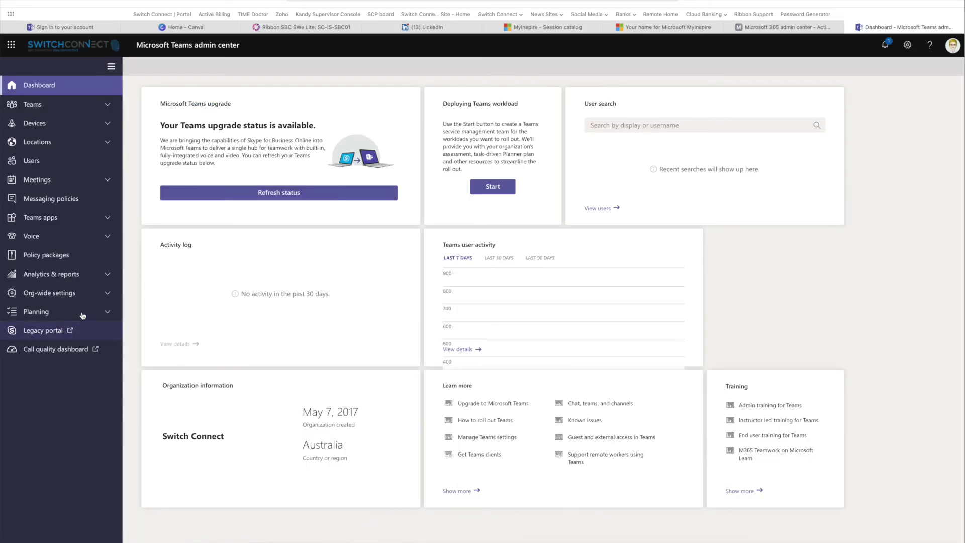
click(93, 297)
click(68, 407)
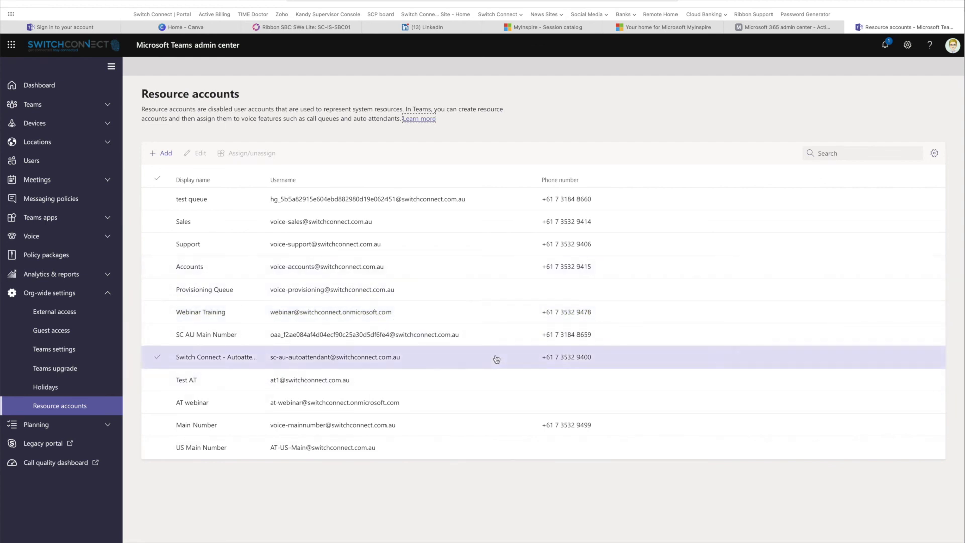
click(344, 315)
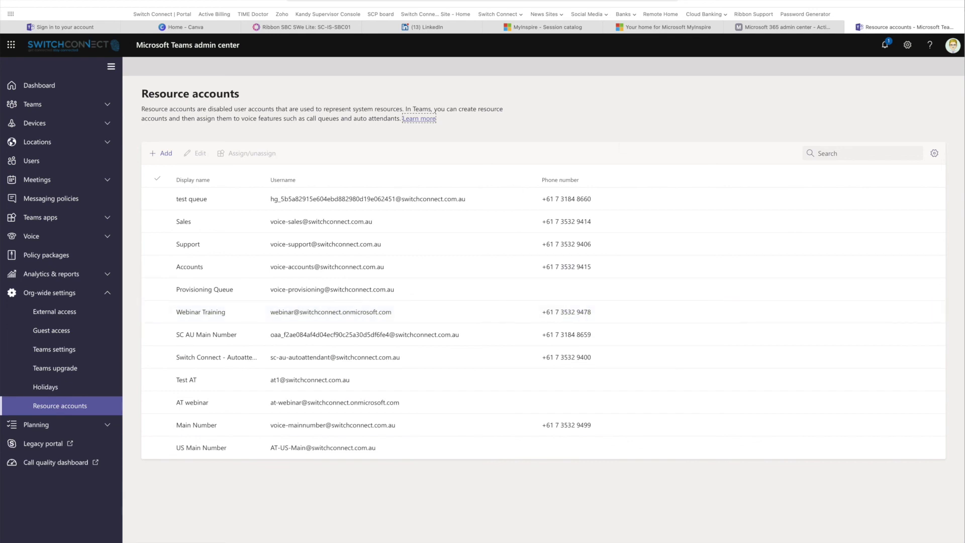
mouse_move(422, 539)
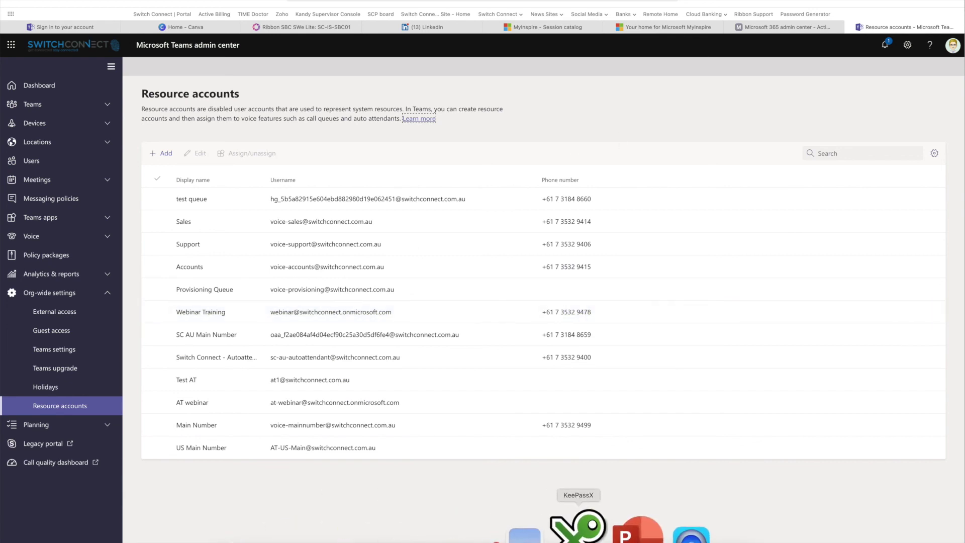
click(570, 532)
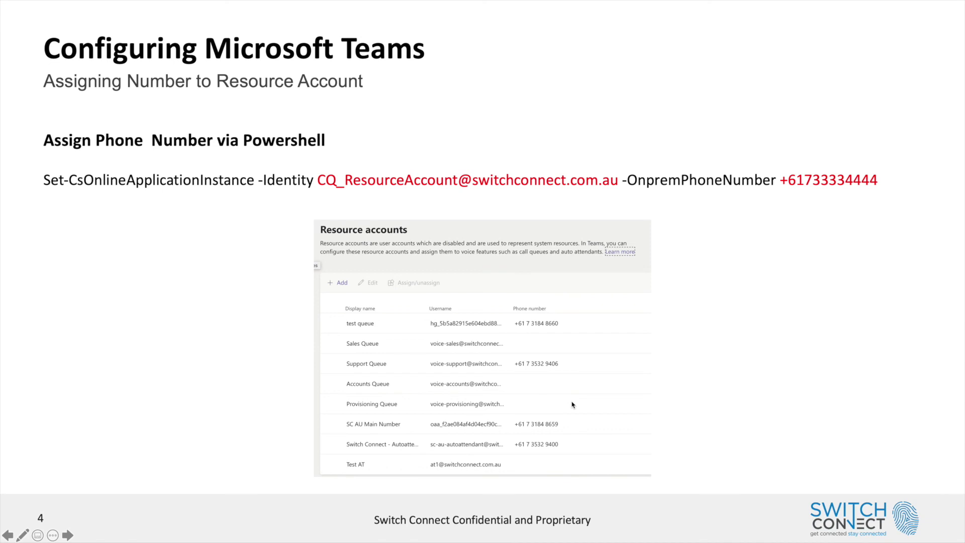
Advance to slide 5, 'Assigning Dialplan access to Resource Account'
key(Right)
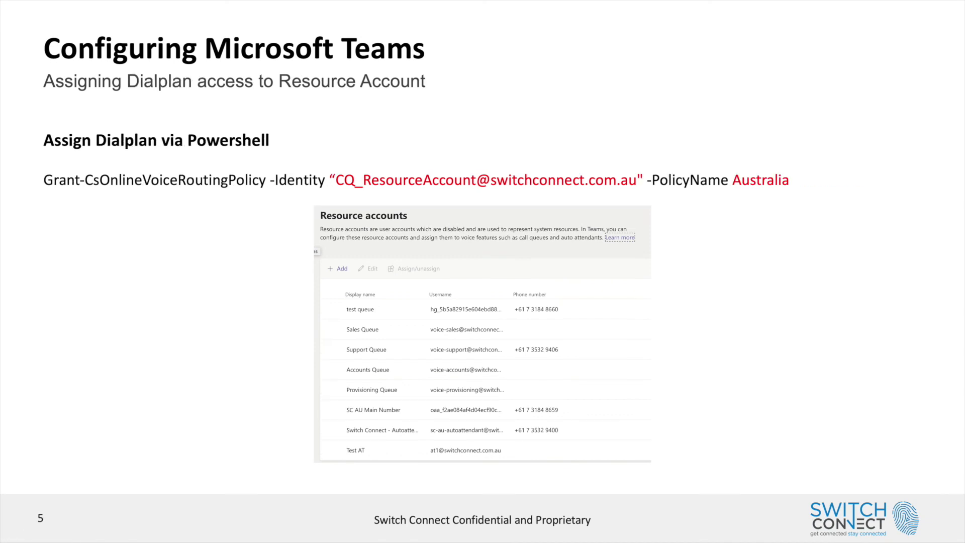